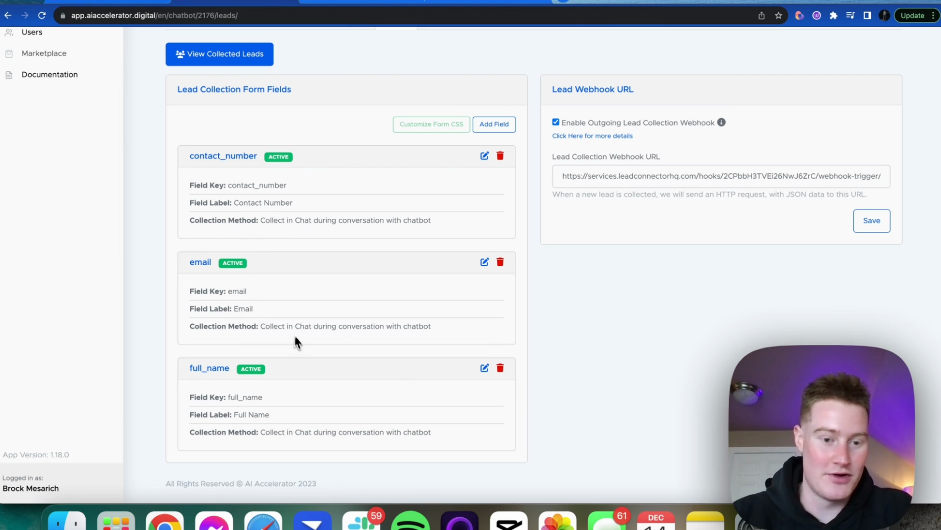
Review the chatbot's lead collection form fields and lead webhook settings, and open the chatbot's dashboard.
{"action": "scroll", "coordinate": [225, 373], "scroll_direction": "up", "scroll_amount": 5}
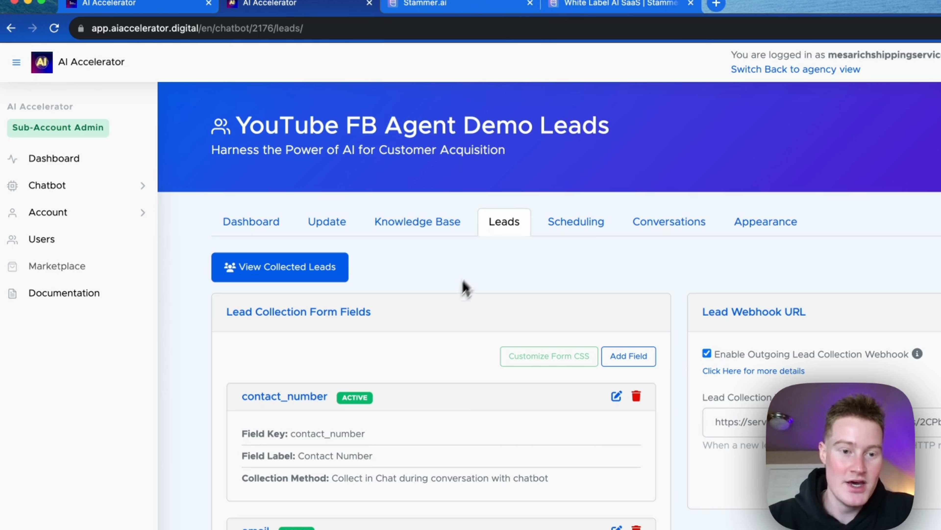
{"action": "scroll", "coordinate": [380, 255], "scroll_direction": "down", "scroll_amount": 3}
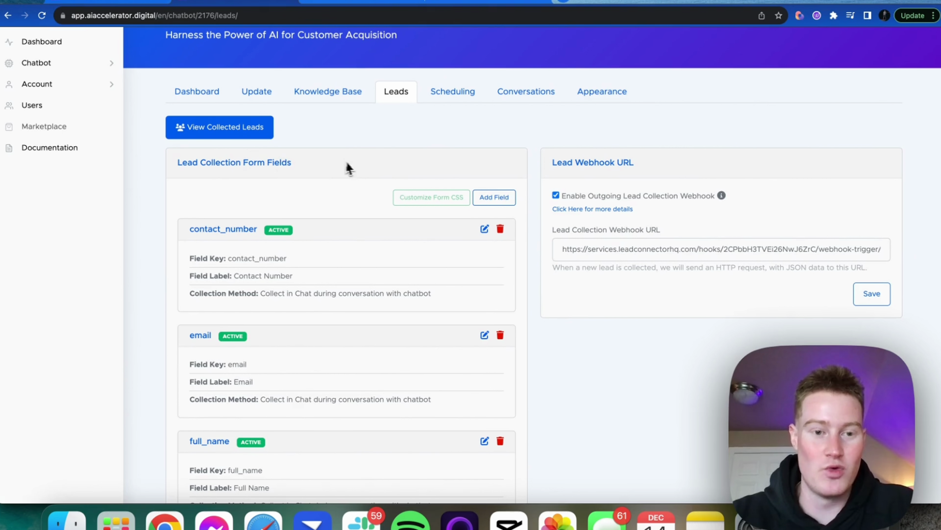
{"action": "scroll", "coordinate": [352, 165], "scroll_direction": "up", "scroll_amount": 3}
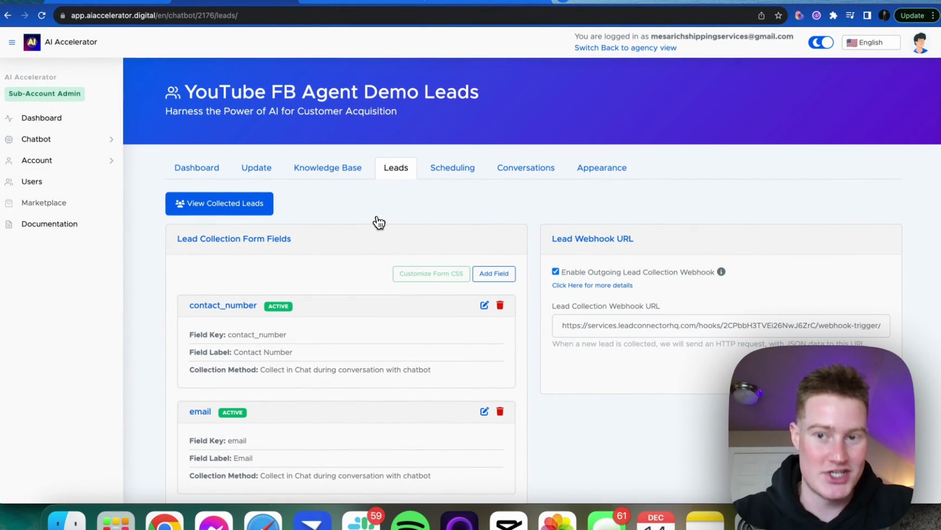
{"action": "left_click", "coordinate": [197, 168]}
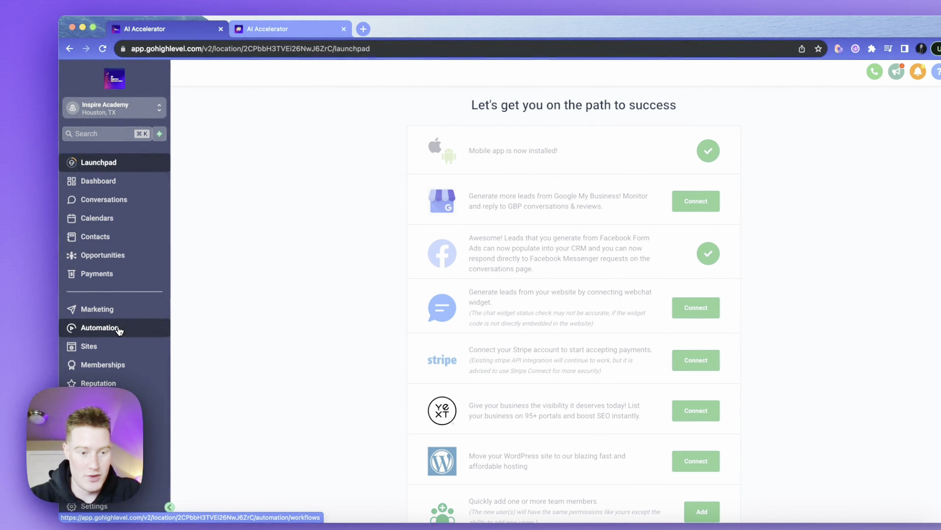
Create a new automation workflow and name it FB Messenger AI Agent.
{"action": "left_click", "coordinate": [119, 330]}
{"action": "left_click", "coordinate": [364, 314]}
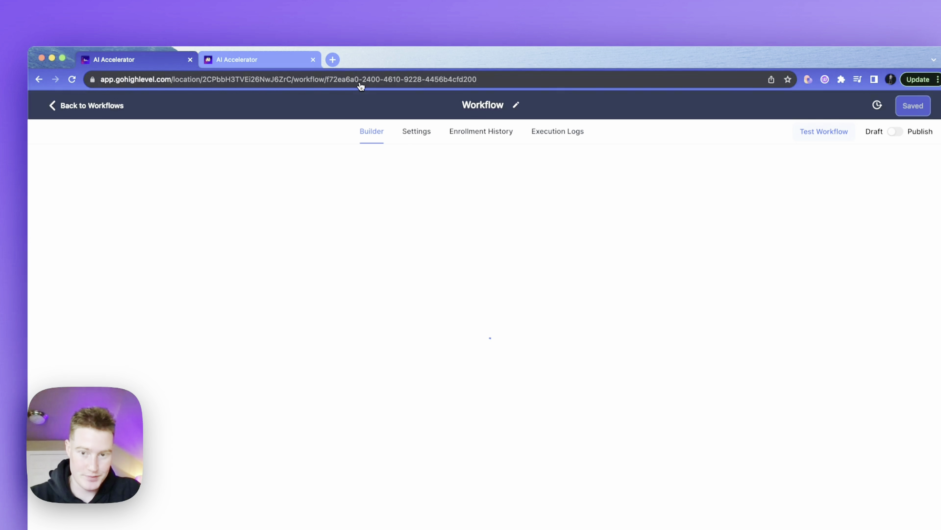
{"action": "left_click", "coordinate": [495, 108]}
{"action": "key", "text": "BackSpace"}
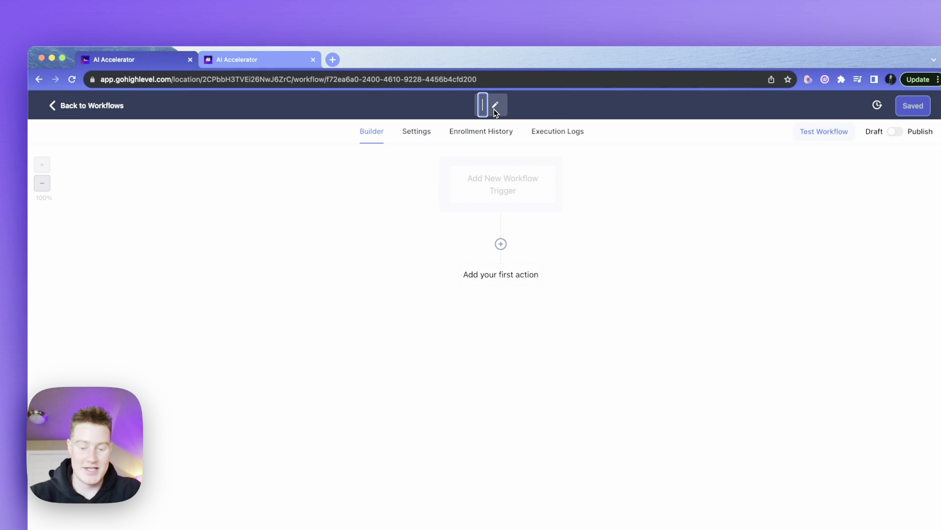
{"action": "type", "text": "FB Messeng"}
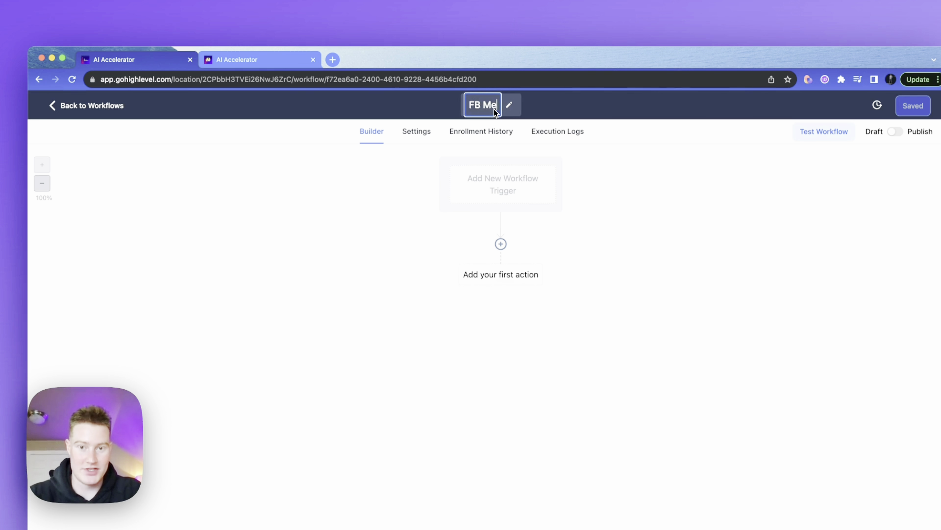
{"action": "type", "text": "er "}
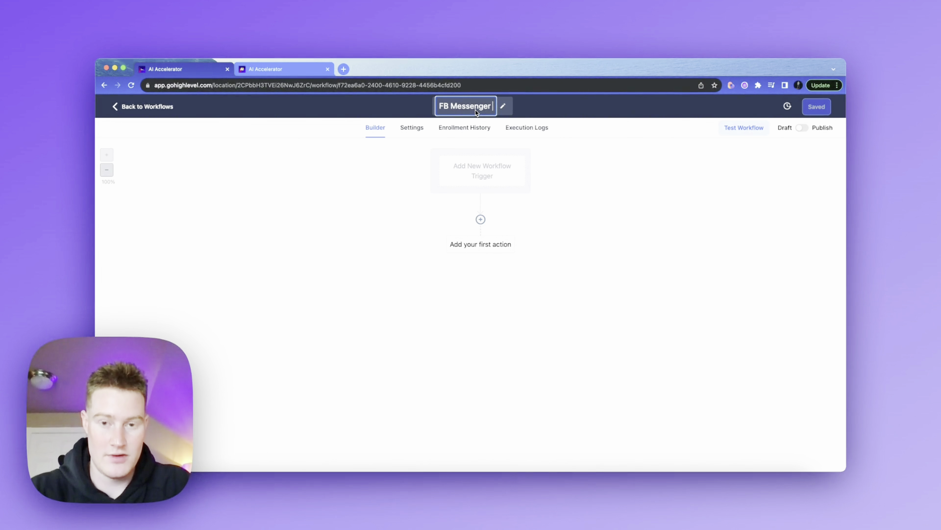
{"action": "type", "text": "AI Agent"}
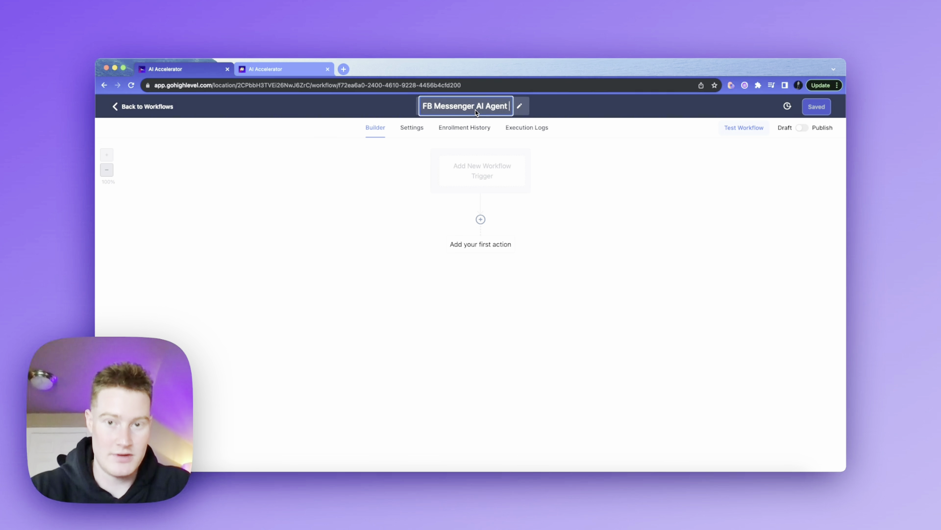
{"action": "key", "text": "Return"}
Add a Customer Replied trigger to the workflow and name it Customer Replied to FB Messenger.
{"action": "left_click", "coordinate": [491, 178]}
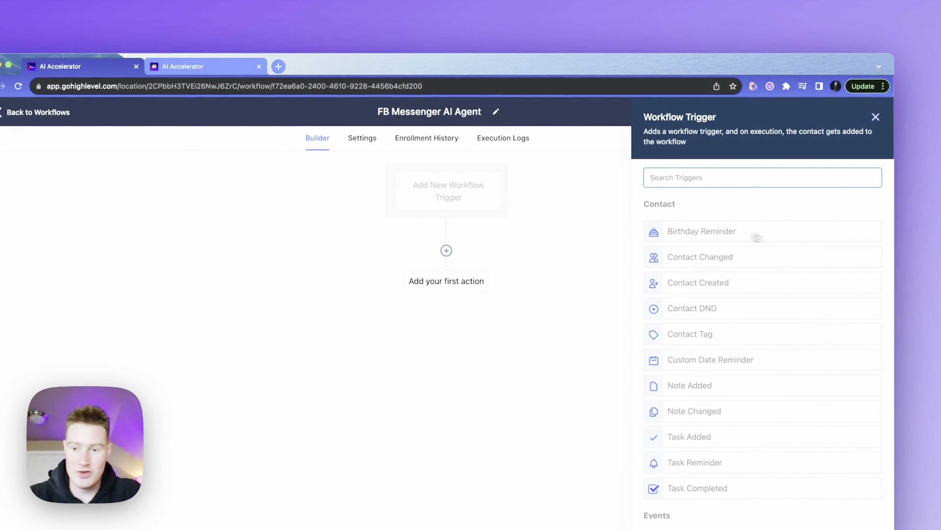
{"action": "left_click", "coordinate": [726, 179]}
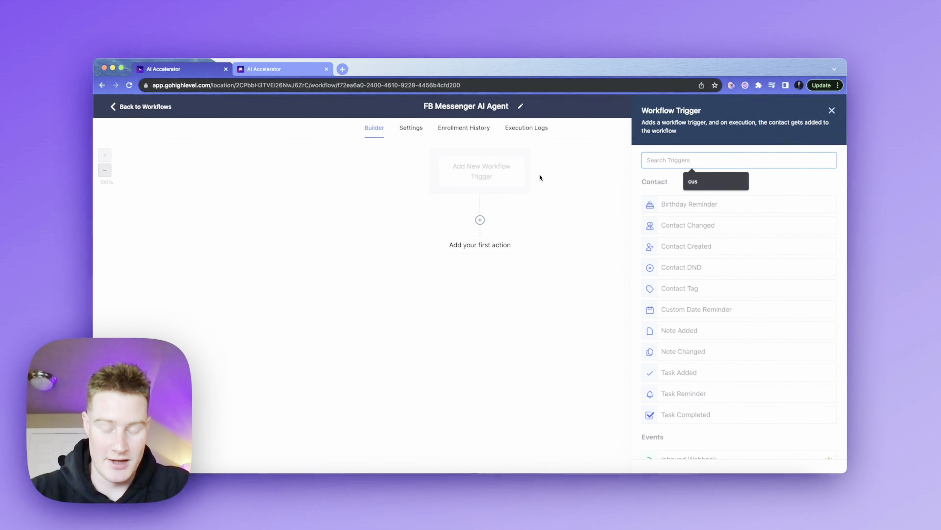
{"action": "type", "text": "custom"}
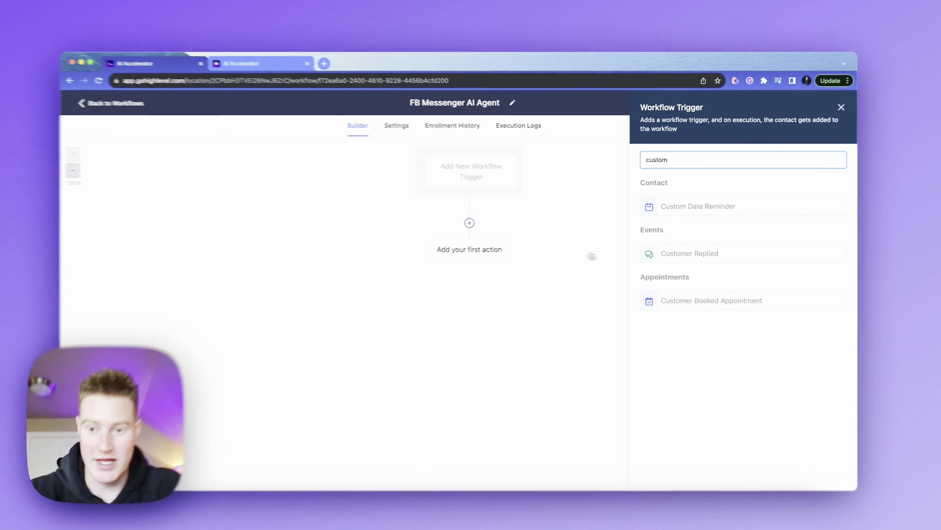
{"action": "left_click", "coordinate": [678, 251]}
{"action": "left_click", "coordinate": [570, 229]}
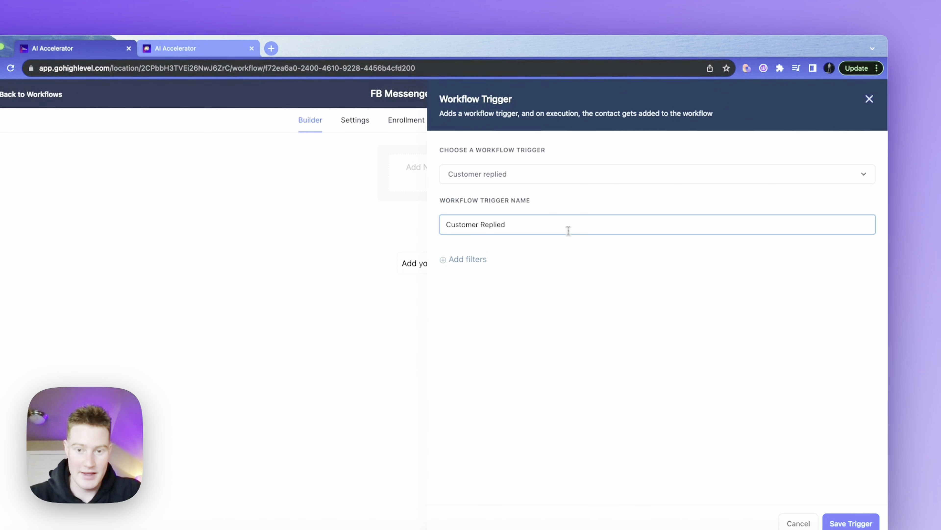
{"action": "type", "text": "to FB "}
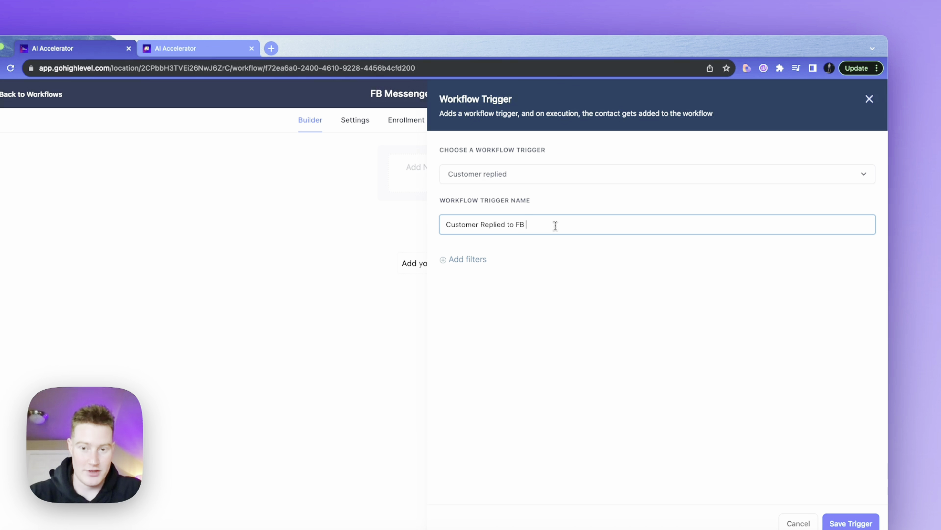
{"action": "type", "text": "Messen"}
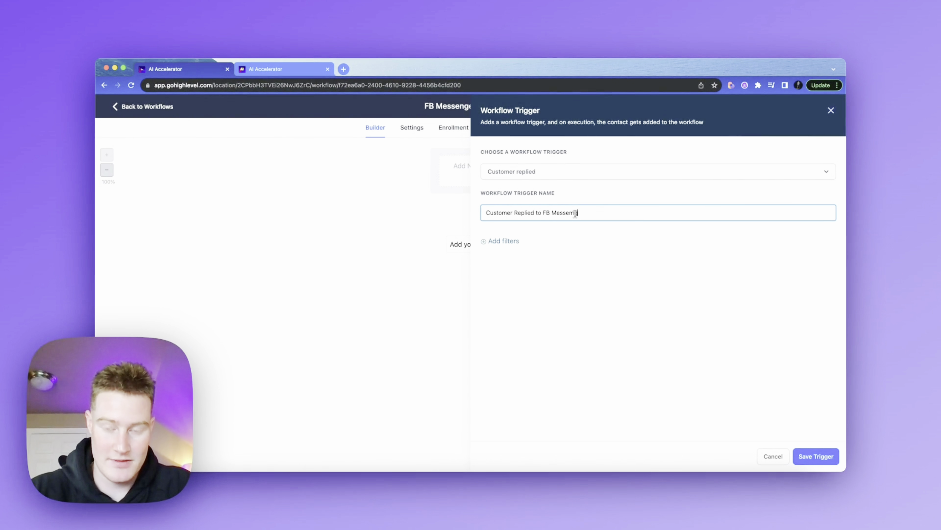
{"action": "type", "text": "ger"}
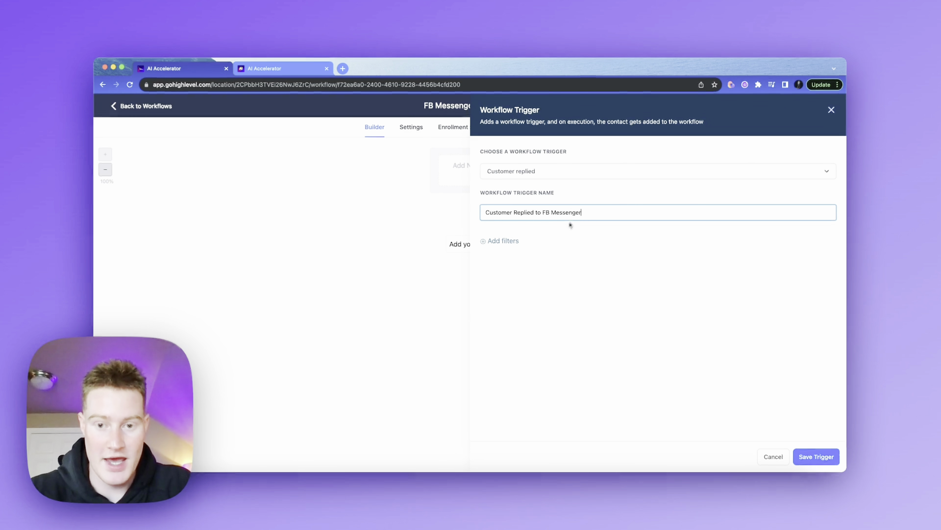
Add a standard-field filter to the Customer Replied trigger, choose its value, and save the trigger.
{"action": "left_click", "coordinate": [499, 240]}
{"action": "left_click", "coordinate": [540, 257]}
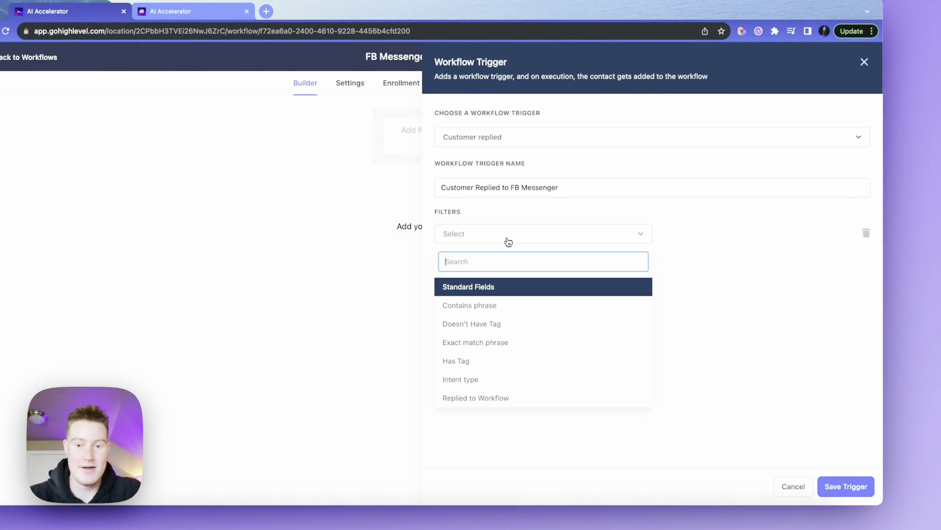
{"action": "scroll", "coordinate": [495, 326], "scroll_direction": "down", "scroll_amount": 2}
{"action": "left_click", "coordinate": [465, 354]}
{"action": "left_click", "coordinate": [727, 233]}
{"action": "left_click", "coordinate": [715, 261]}
{"action": "left_click", "coordinate": [846, 485]}
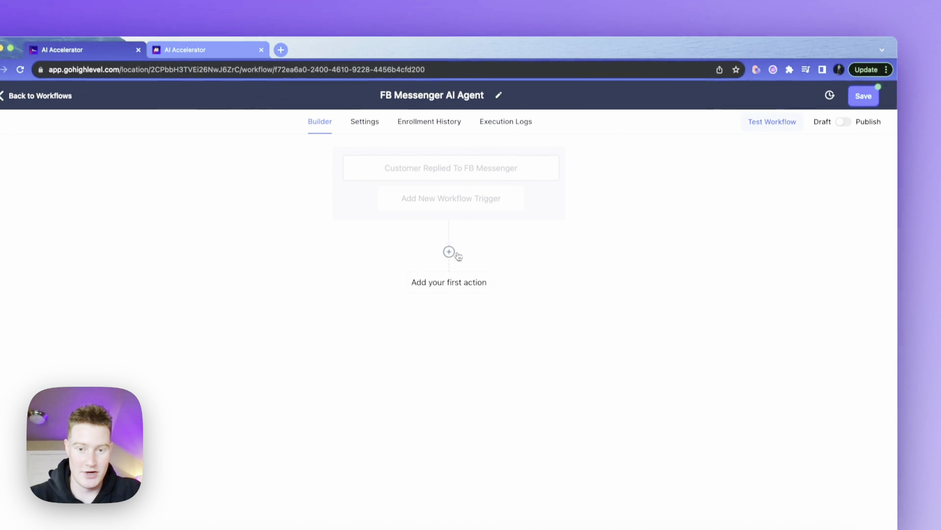
Add a Custom Webhook as the workflow's first action and set its event to POST.
{"action": "left_click", "coordinate": [457, 253]}
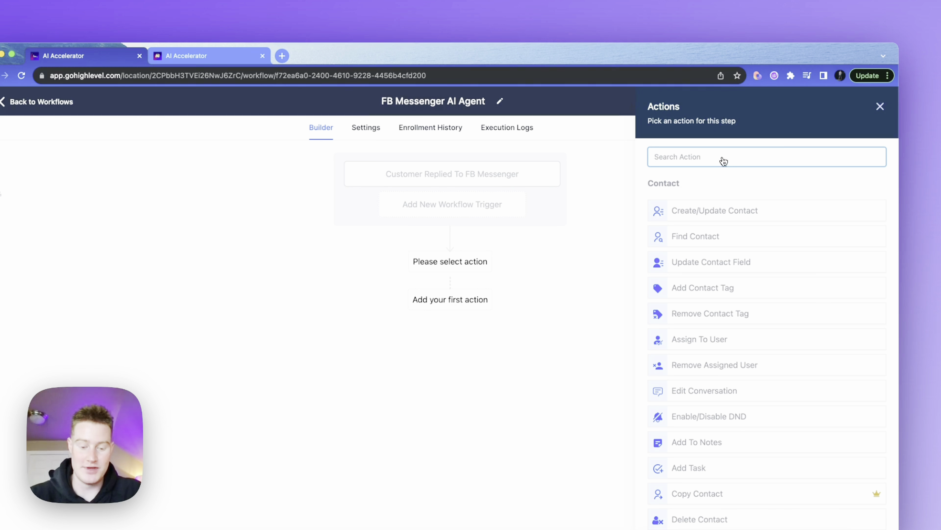
{"action": "type", "text": "custom"}
{"action": "left_click", "coordinate": [720, 196]}
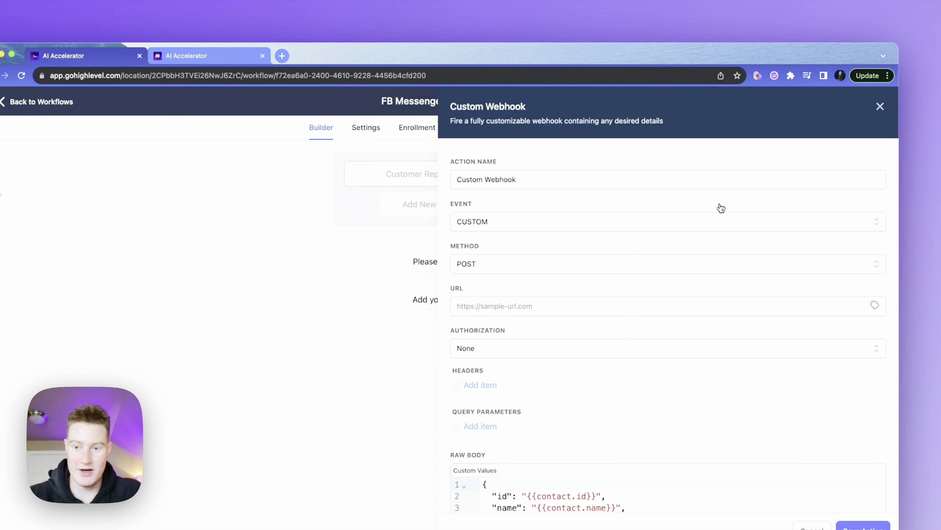
{"action": "left_click", "coordinate": [525, 230]}
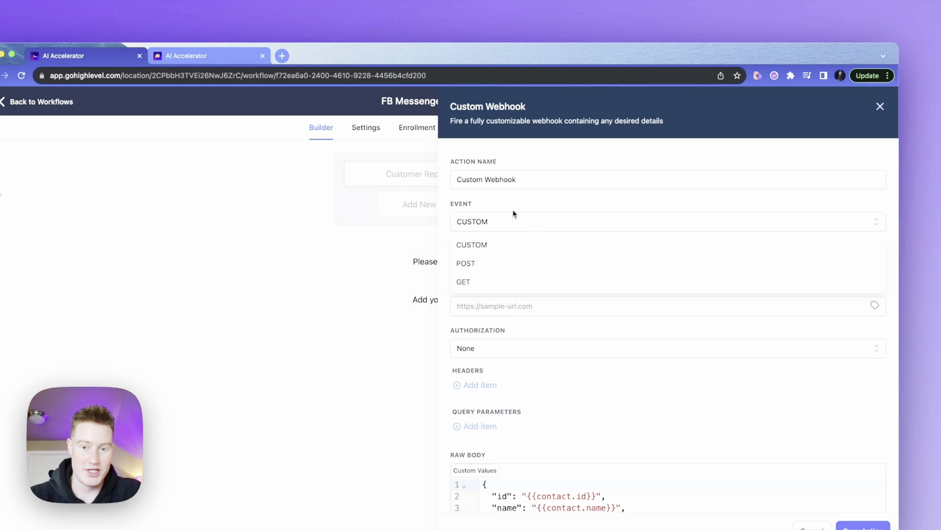
{"action": "left_click", "coordinate": [488, 264]}
Rename the webhook action as Send query to stammerai.
{"action": "left_click", "coordinate": [542, 182]}
{"action": "left_click_drag", "start_coordinate": [542, 182], "coordinate": [448, 182]}
{"action": "key", "text": "BackSpace"}
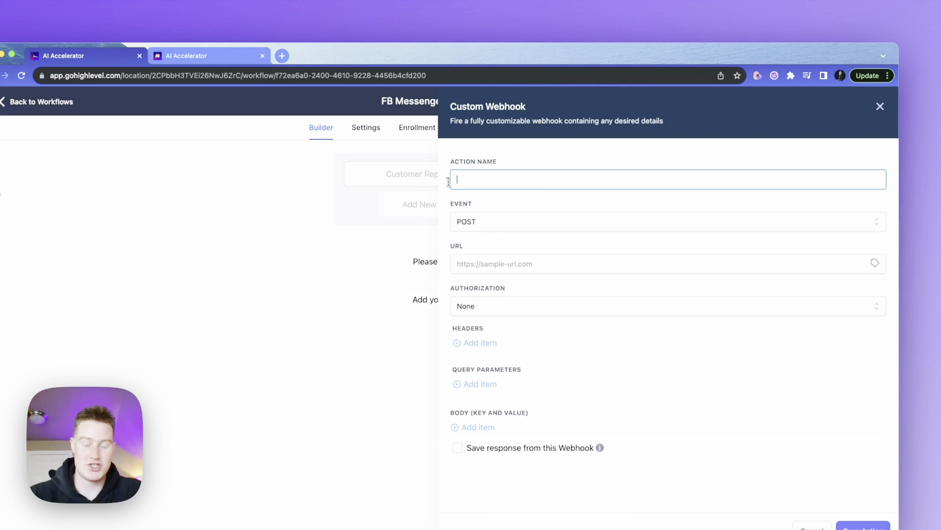
{"action": "type", "text": "Send to"}
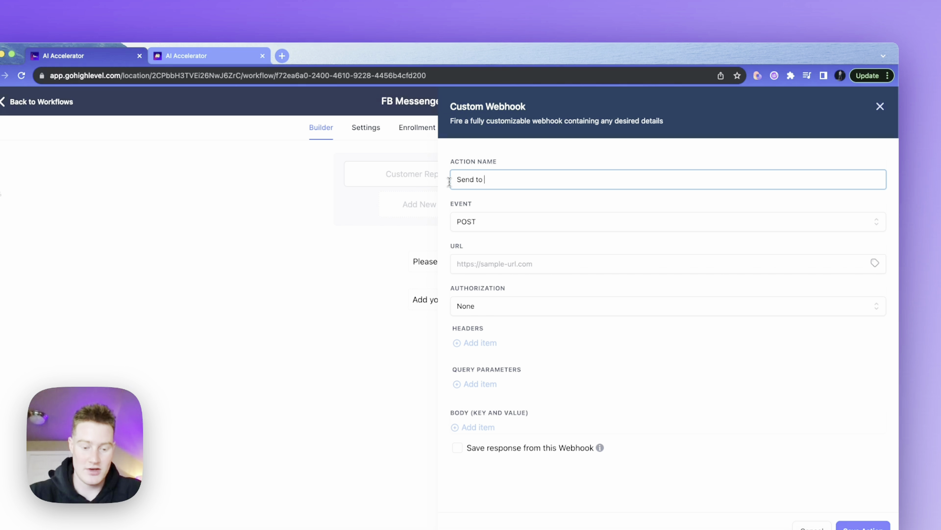
{"action": "key", "text": "BackSpace"}
{"action": "key", "text": "BackSpace"}
{"action": "key", "text": "BackSpace"}
{"action": "type", "text": "que"}
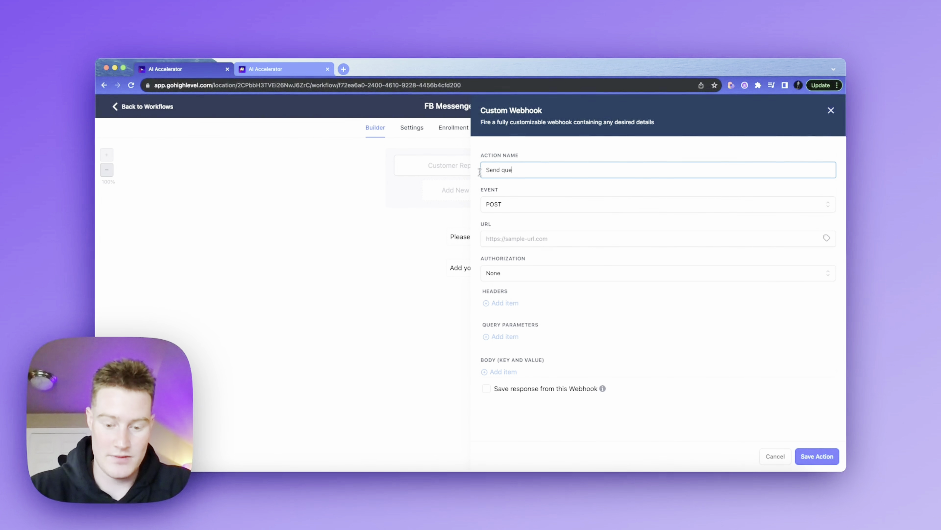
{"action": "type", "text": "ry to stammerai"}
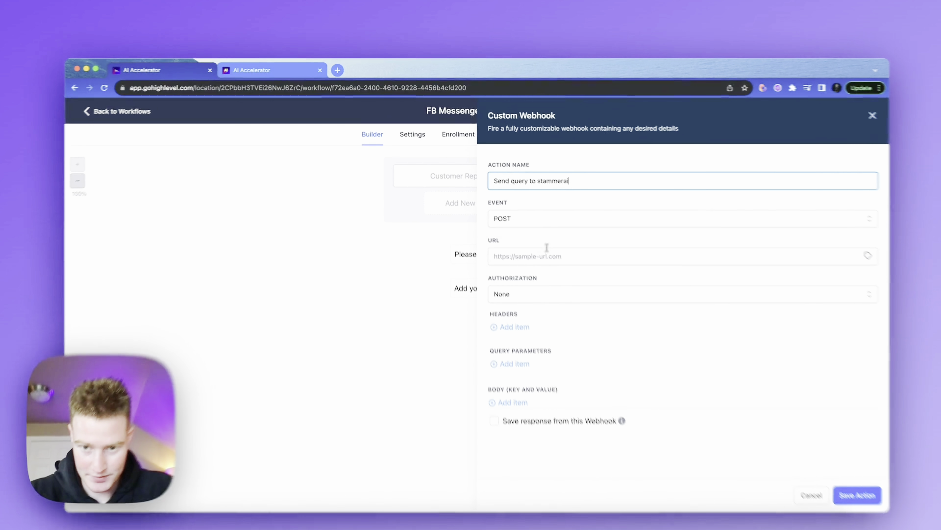
Switch to AI Accelerator and open the Message Chatbot page of its API documentation.
{"action": "left_click", "coordinate": [488, 241]}
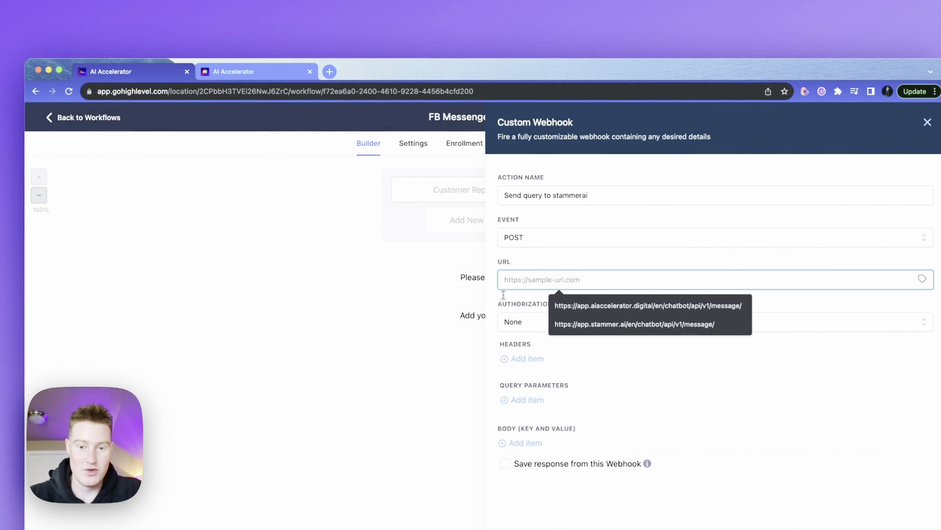
{"action": "left_click", "coordinate": [229, 73]}
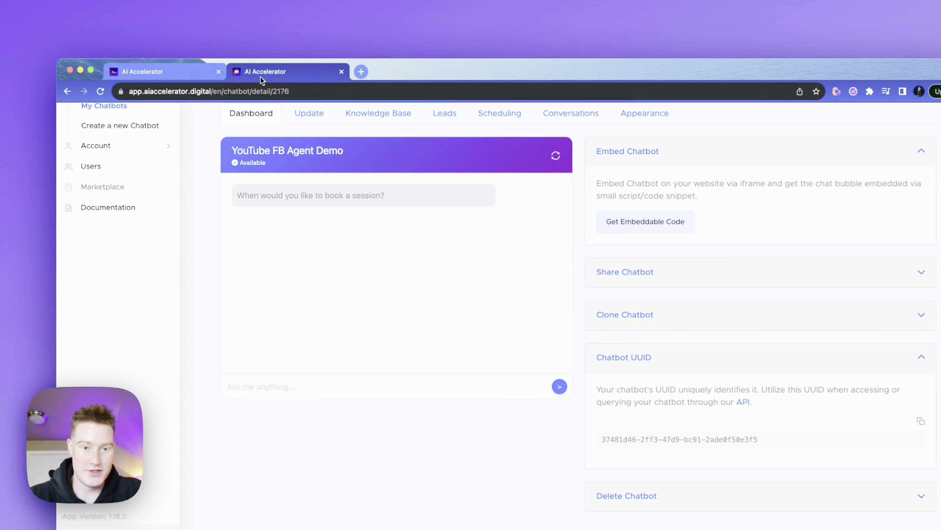
{"action": "left_click", "coordinate": [96, 145]}
{"action": "left_click", "coordinate": [93, 225]}
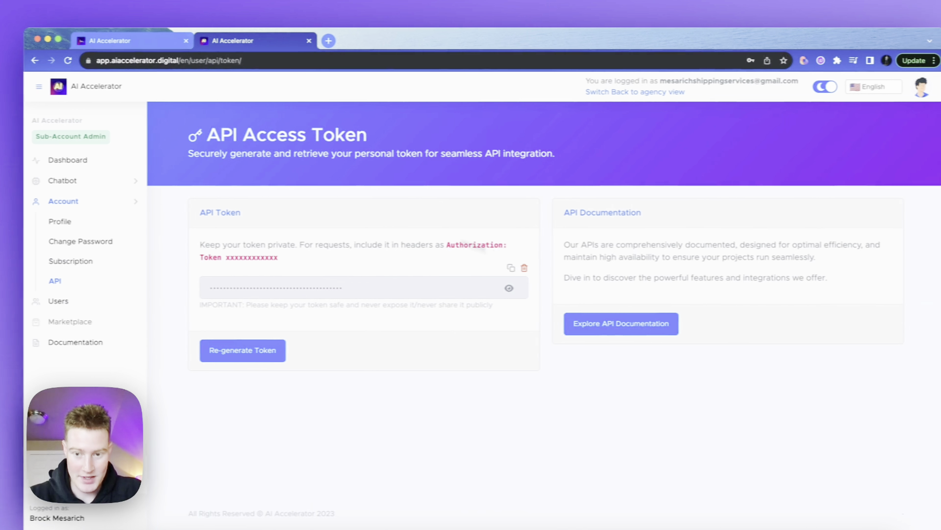
{"action": "left_click", "coordinate": [637, 325]}
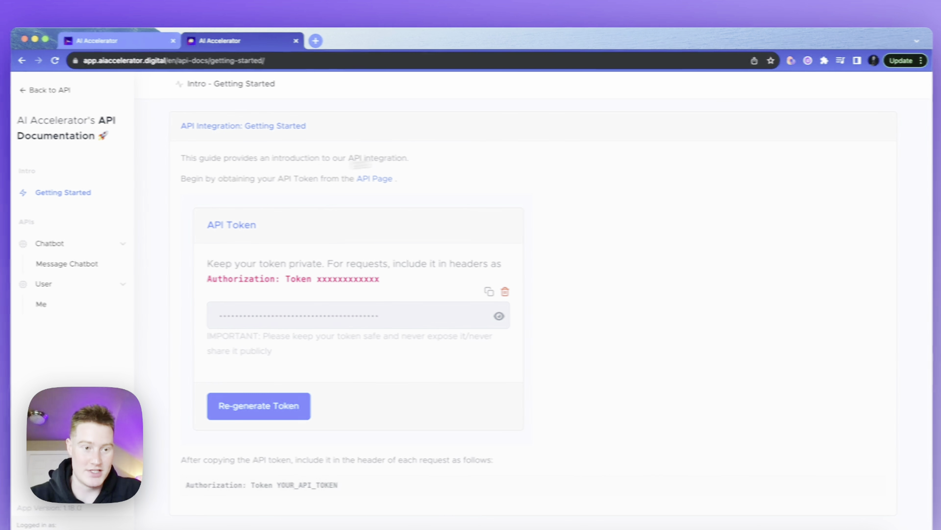
{"action": "left_click", "coordinate": [67, 264]}
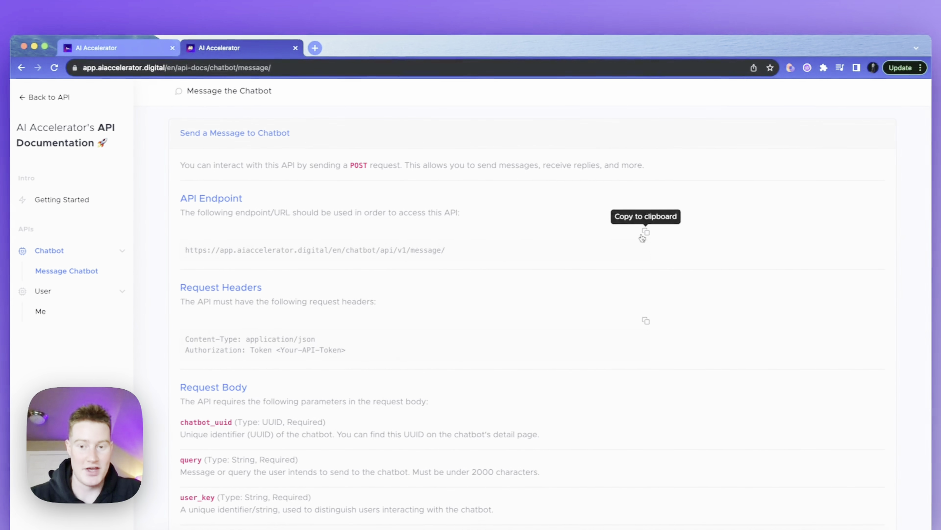
{"action": "left_click", "coordinate": [643, 236]}
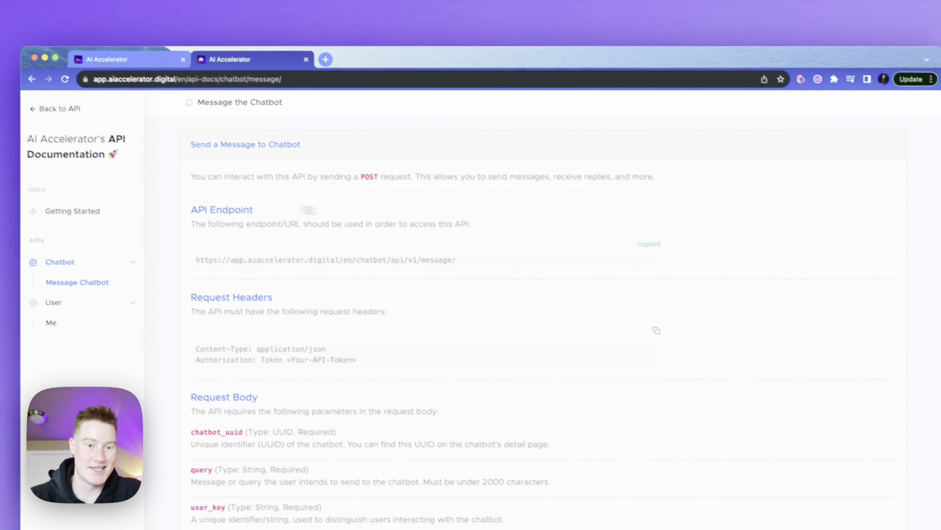
{"action": "left_click", "coordinate": [179, 74]}
{"action": "key", "text": "cmd+v"}
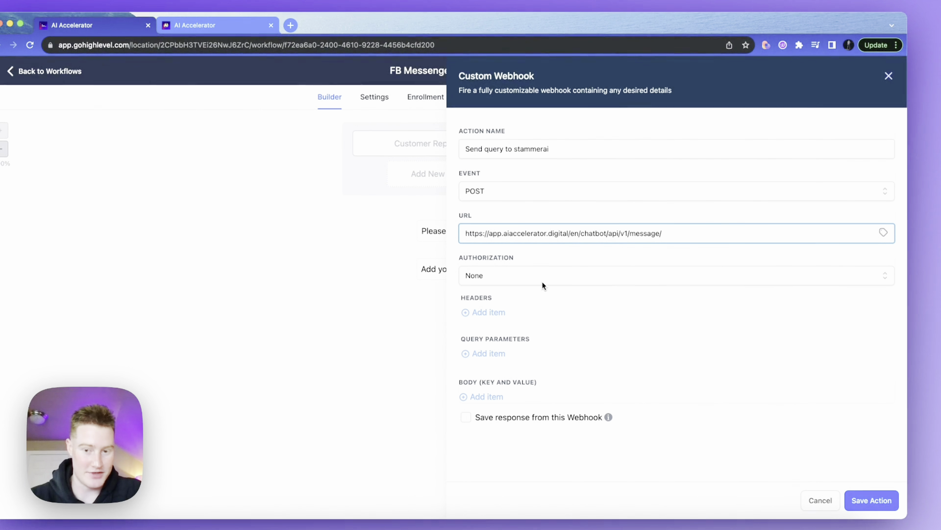
Add a header item to the webhook with the key authorization.
{"action": "left_click", "coordinate": [489, 312]}
{"action": "left_click", "coordinate": [523, 317]}
{"action": "type", "text": "authoriz"}
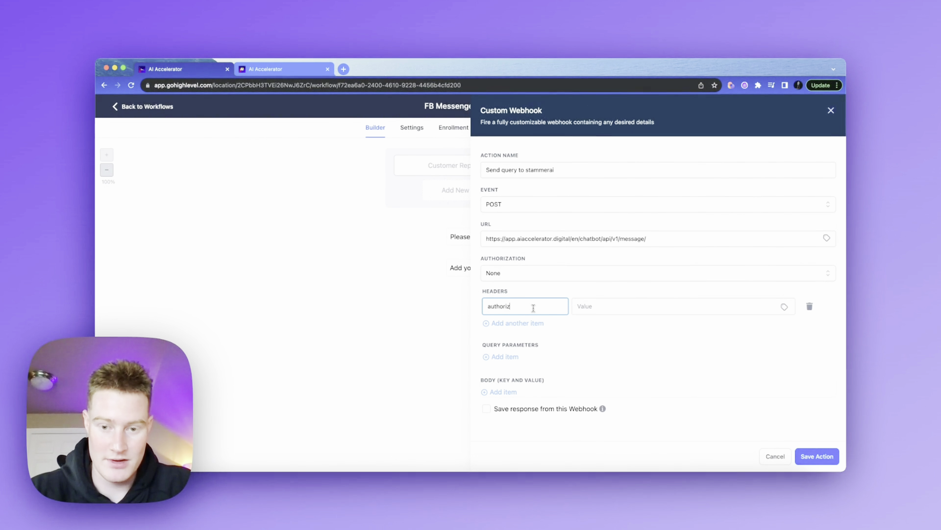
{"action": "type", "text": "ation"}
{"action": "key", "text": "Tab"}
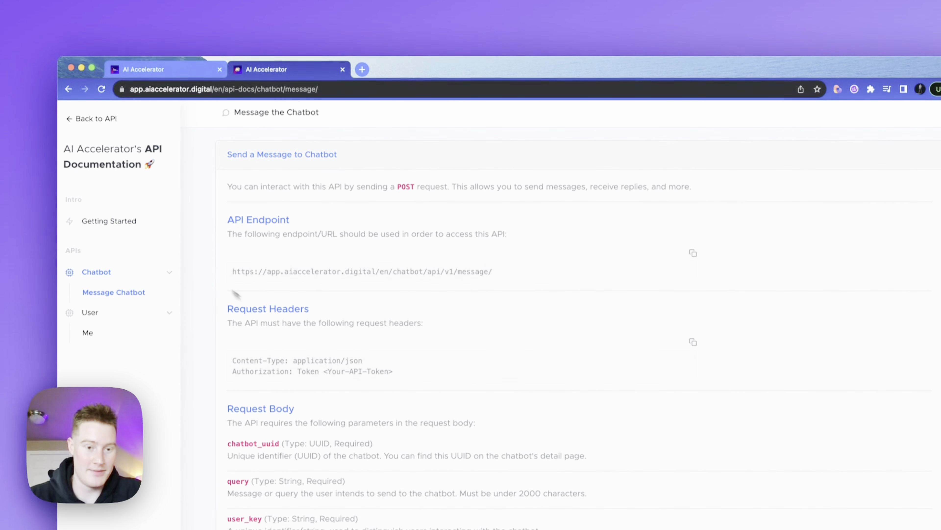
Copy the API token from AI Accelerator's API page and enter it in HighLevel as the authorization header's value, prefixed with the word token.
{"action": "left_click", "coordinate": [70, 118]}
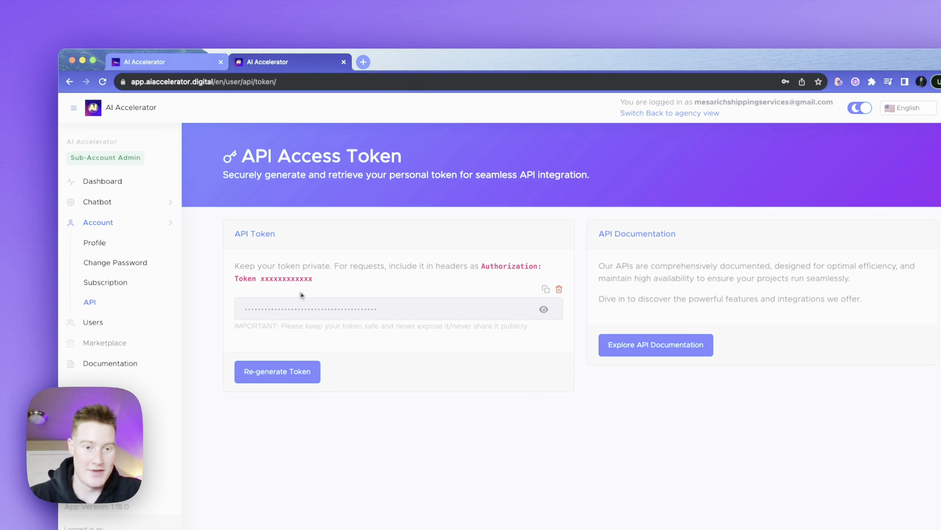
{"action": "left_click", "coordinate": [548, 291]}
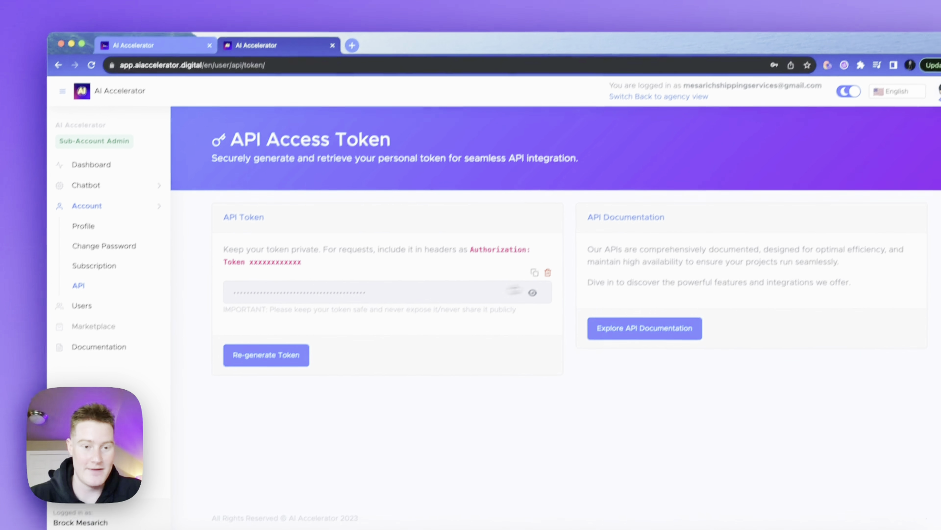
{"action": "left_click", "coordinate": [171, 30]}
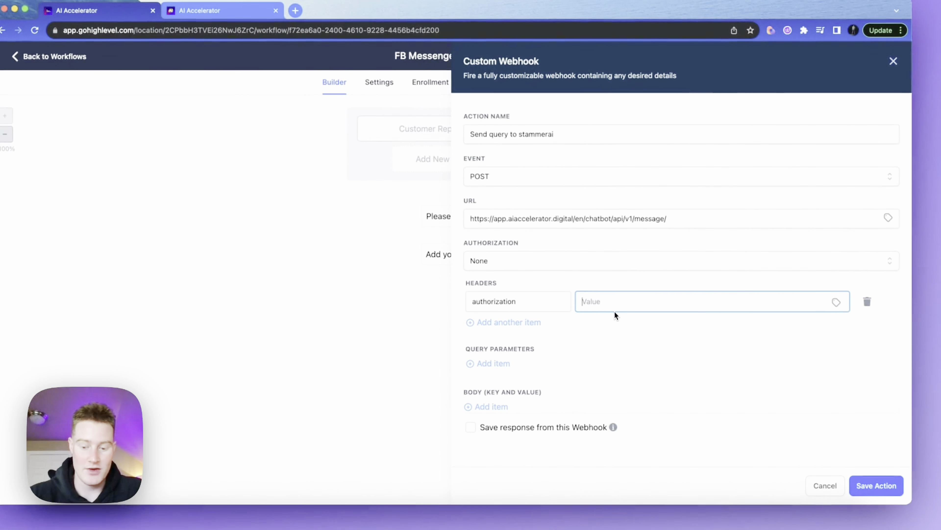
{"action": "type", "text": "token"}
{"action": "key", "text": "super+v"}
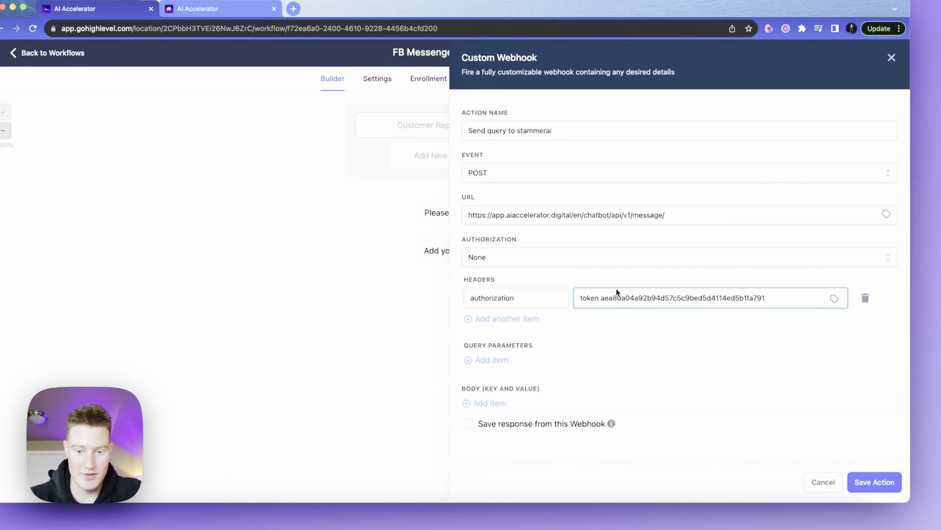
Add a body item to the webhook and paste chatbot_uuid from the Message Chatbot documentation as its key.
{"action": "left_click", "coordinate": [490, 404]}
{"action": "left_click", "coordinate": [532, 397]}
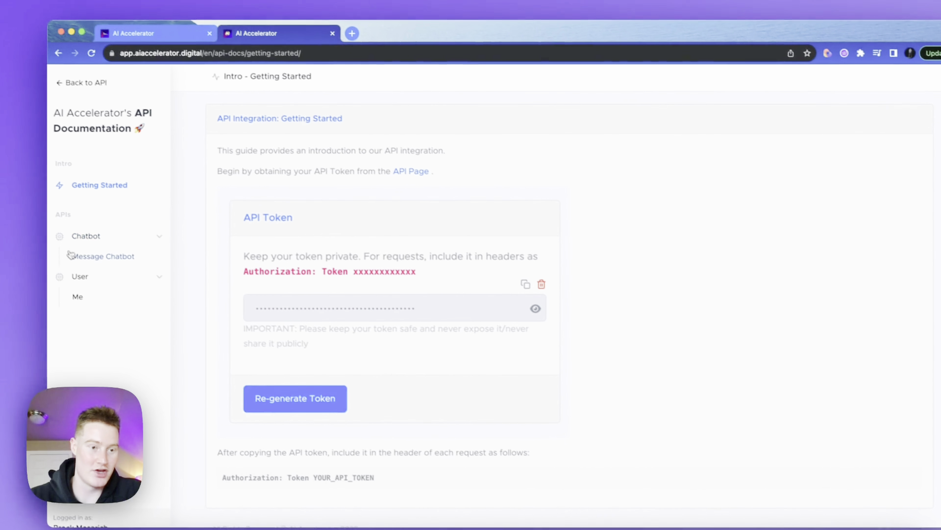
{"action": "left_click", "coordinate": [99, 265]}
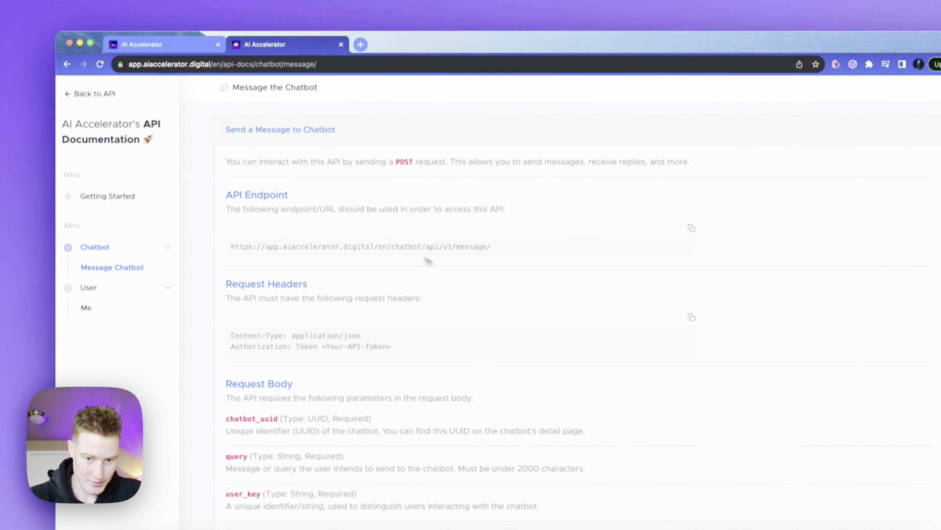
{"action": "scroll", "coordinate": [477, 273], "scroll_direction": "down", "scroll_amount": 4}
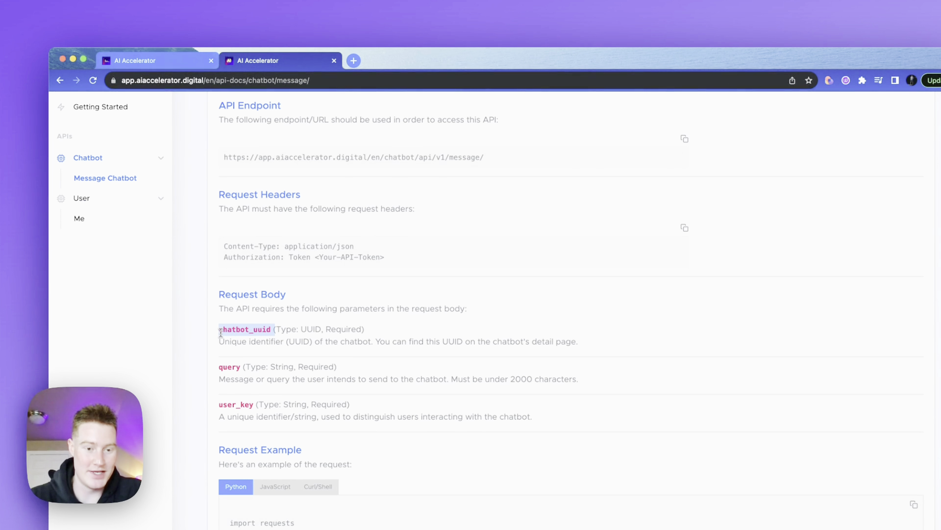
{"action": "left_click", "coordinate": [264, 329]}
{"action": "left_click_drag", "start_coordinate": [270, 330], "coordinate": [229, 329]}
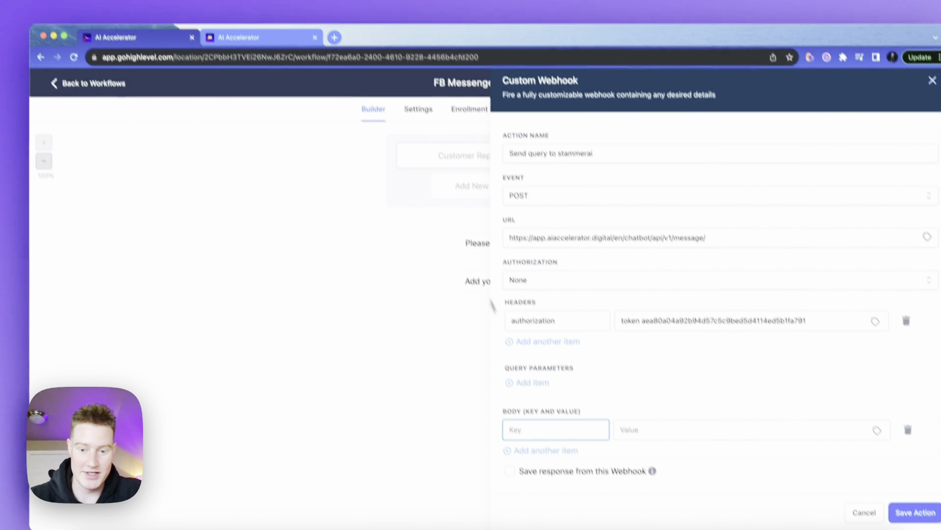
{"action": "key", "text": "super+v"}
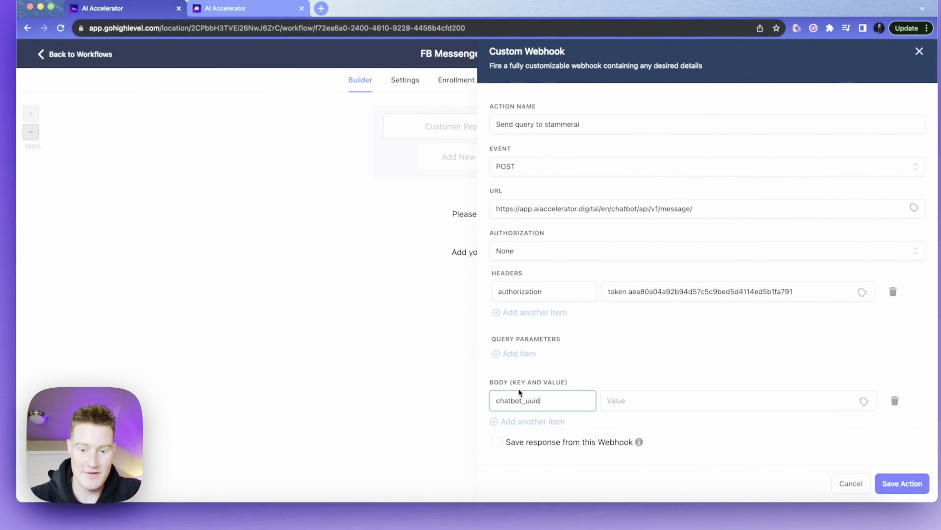
Add two more body items with the keys query and user_key, copied from the Message Chatbot documentation.
{"action": "left_click", "coordinate": [506, 422]}
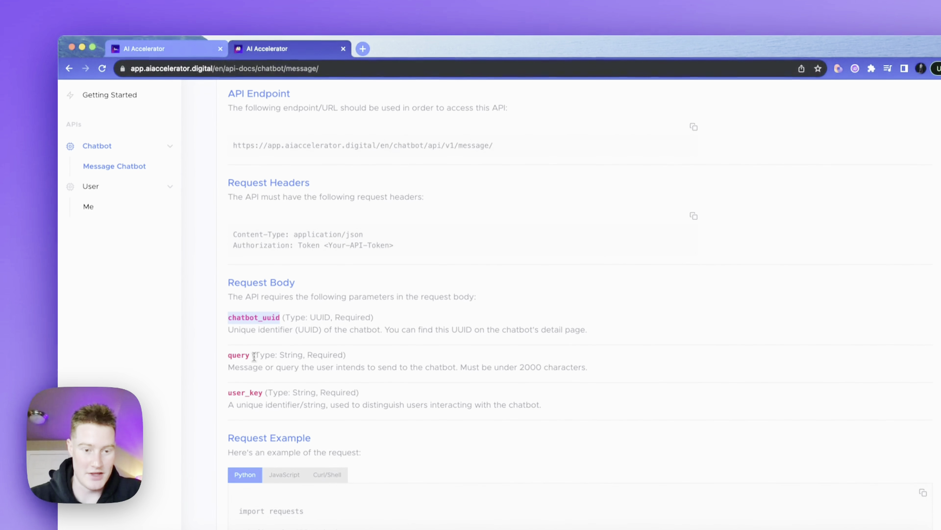
{"action": "left_click_drag", "start_coordinate": [255, 356], "coordinate": [229, 356]}
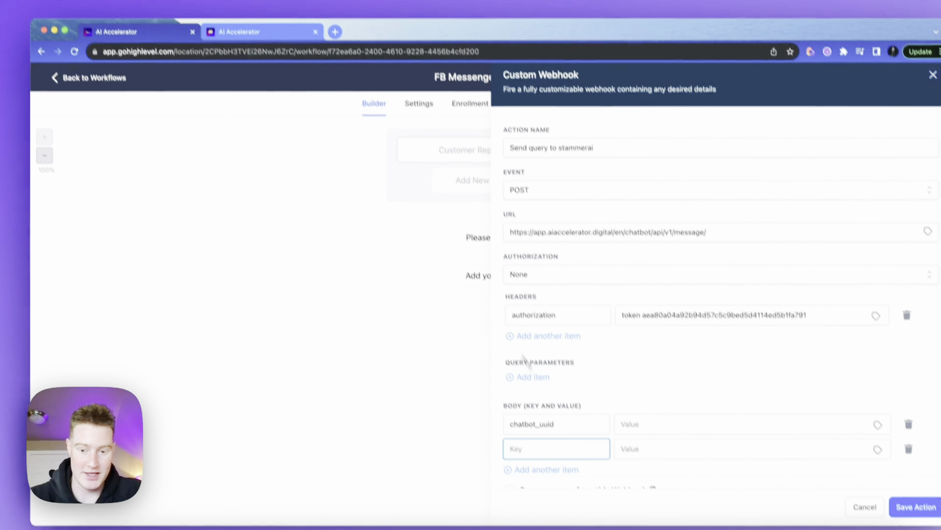
{"action": "key", "text": "ctrl+v"}
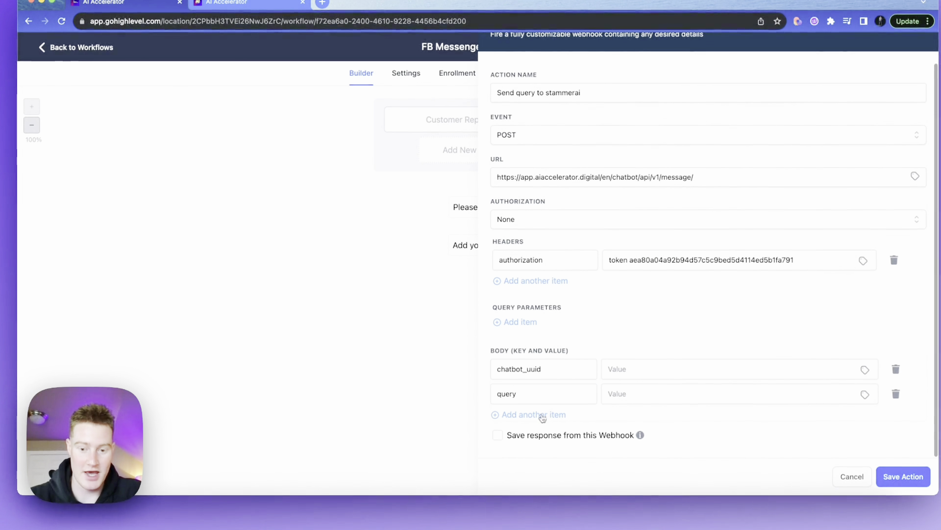
{"action": "left_click", "coordinate": [543, 415]}
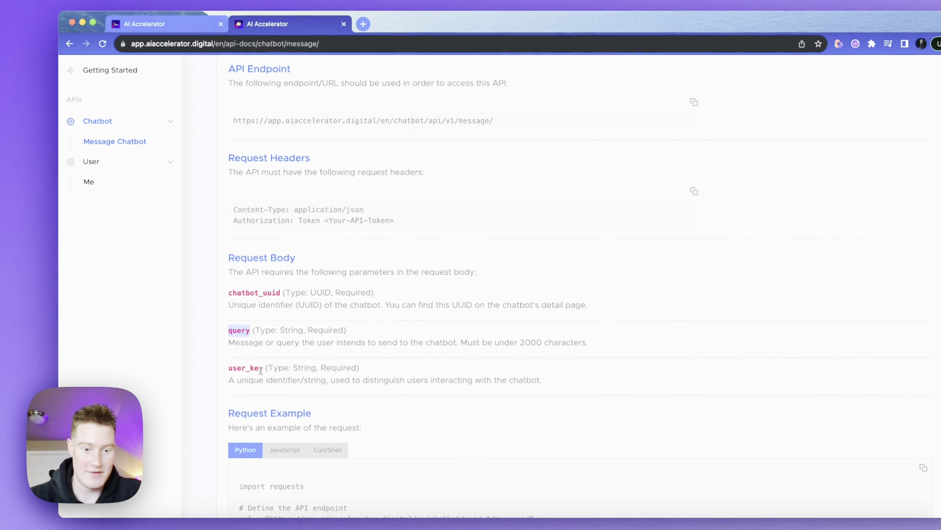
{"action": "left_click", "coordinate": [261, 370]}
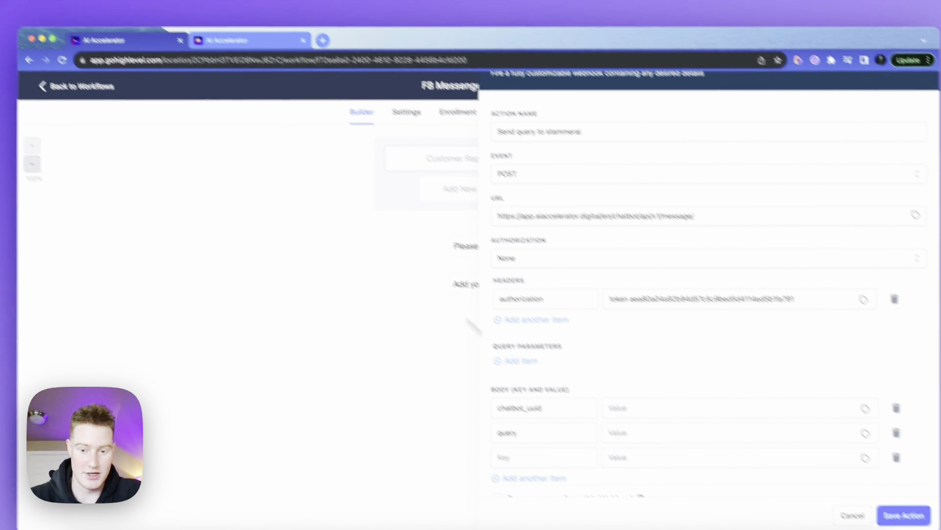
{"action": "key", "text": "ctrl+v"}
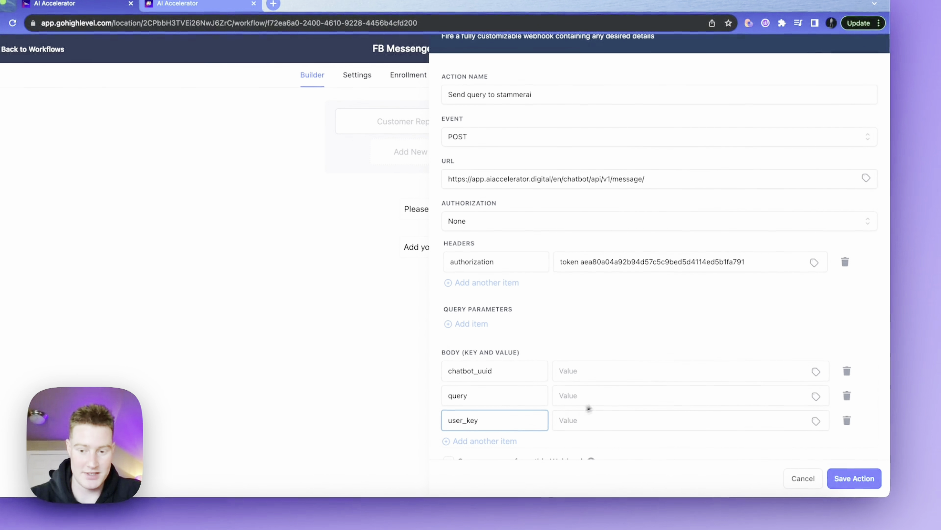
Copy the chatbot's UUID from AI Accelerator and paste it as the chatbot_uuid value in the HighLevel webhook.
{"action": "left_click", "coordinate": [616, 370]}
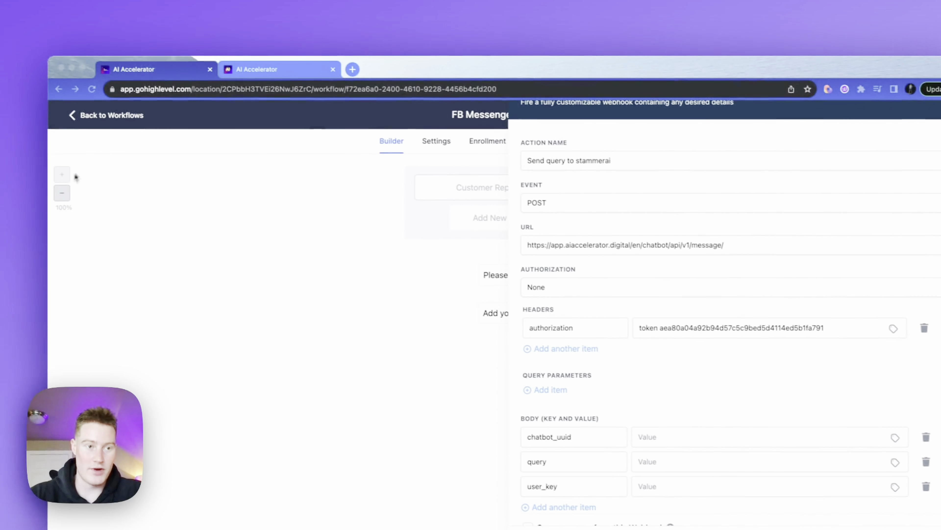
{"action": "left_click", "coordinate": [297, 70]}
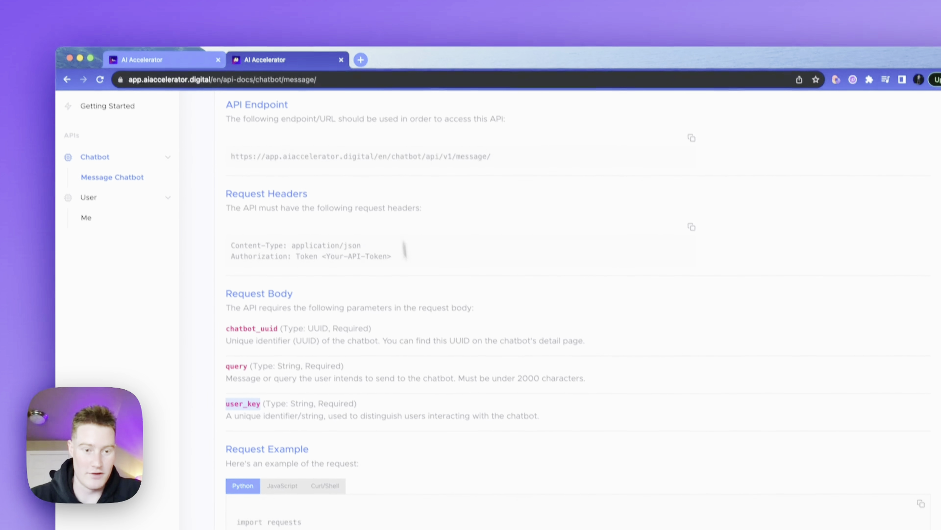
{"action": "scroll", "coordinate": [404, 251], "scroll_direction": "up", "scroll_amount": 5}
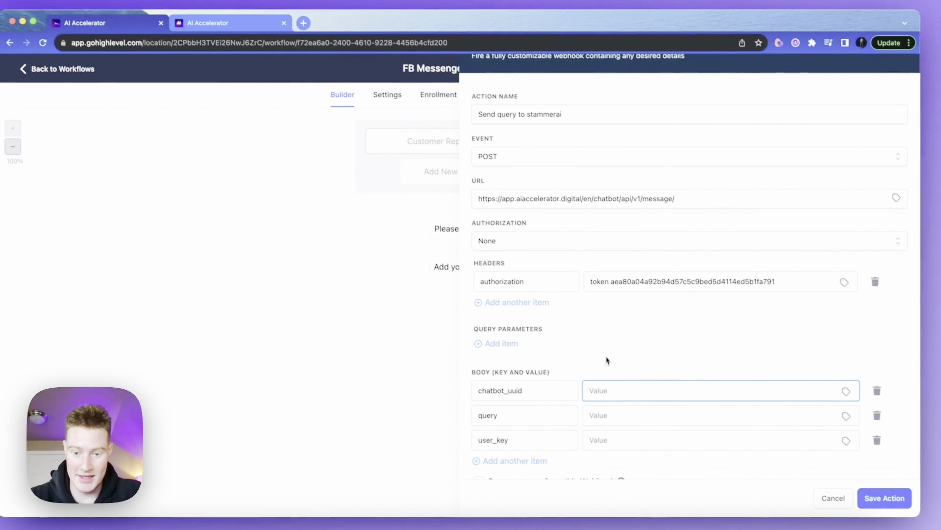
{"action": "key", "text": "super+v"}
Set the value of the query body item to hey there.
{"action": "left_click", "coordinate": [815, 411]}
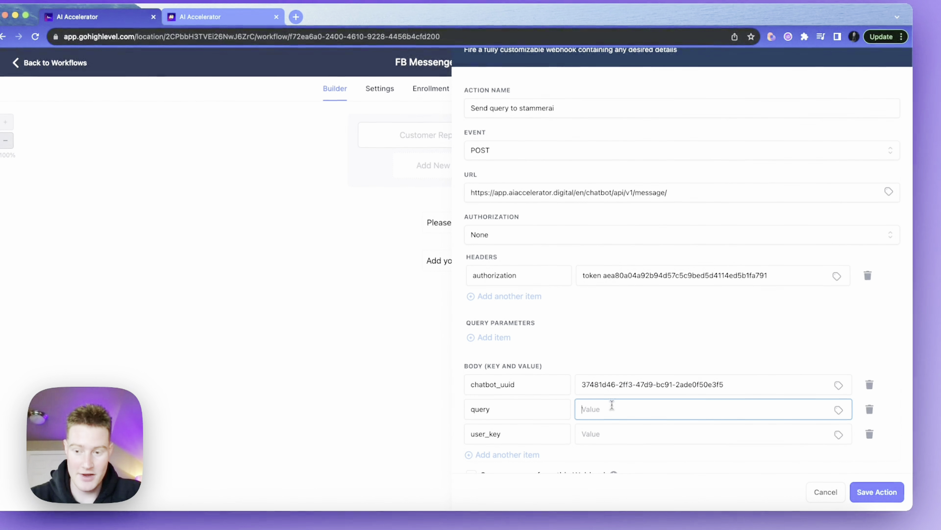
{"action": "left_click", "coordinate": [816, 379]}
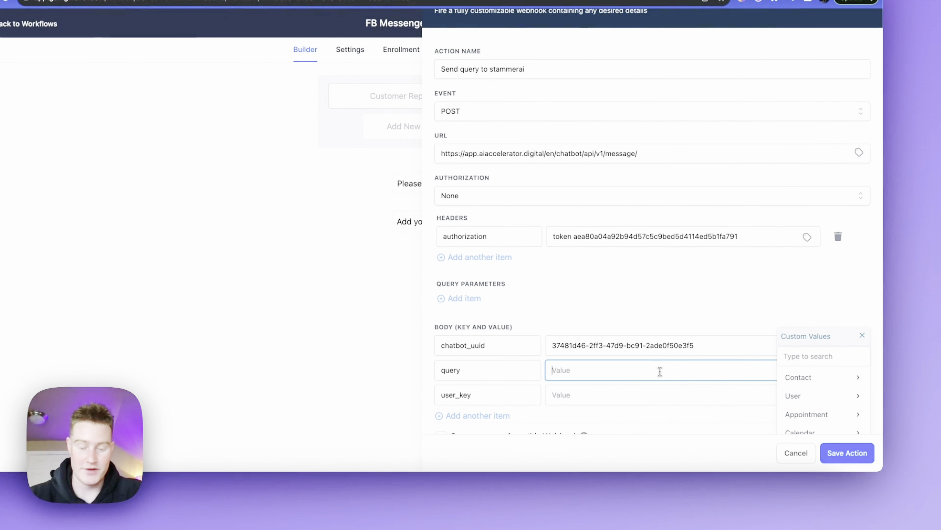
{"action": "type", "text": "hey there"}
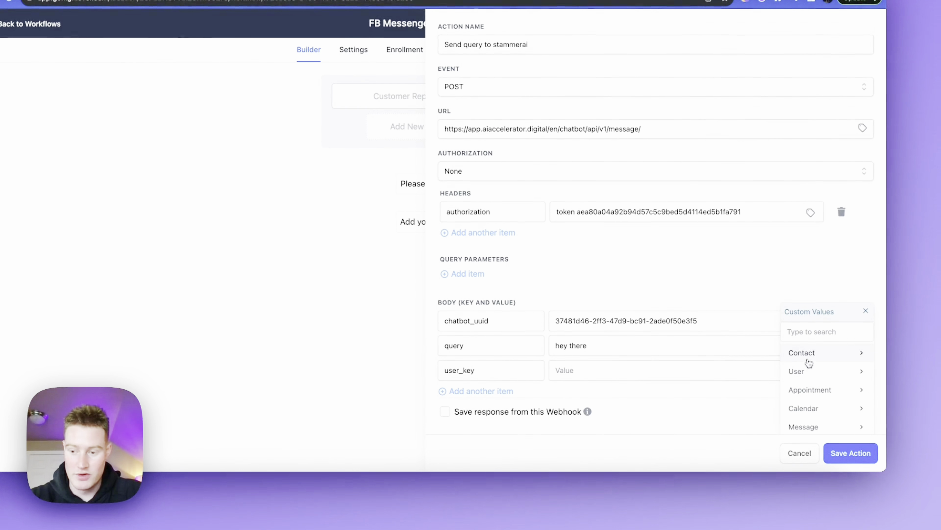
Set the user_key body item's value to the contact's ID custom value, {{contact.id}}.
{"action": "left_click", "coordinate": [782, 350]}
{"action": "scroll", "coordinate": [797, 374], "scroll_direction": "down", "scroll_amount": 3}
{"action": "scroll", "coordinate": [826, 382], "scroll_direction": "down", "scroll_amount": 5}
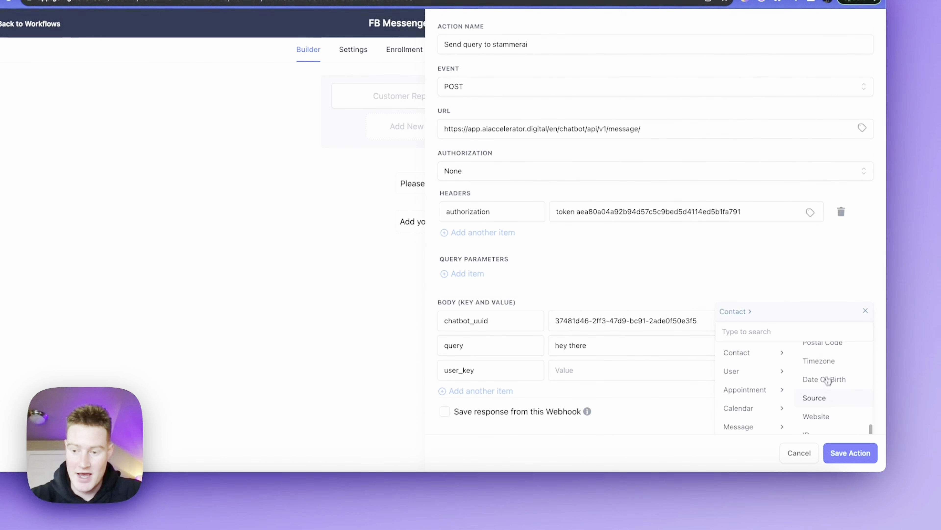
{"action": "left_click", "coordinate": [824, 406]}
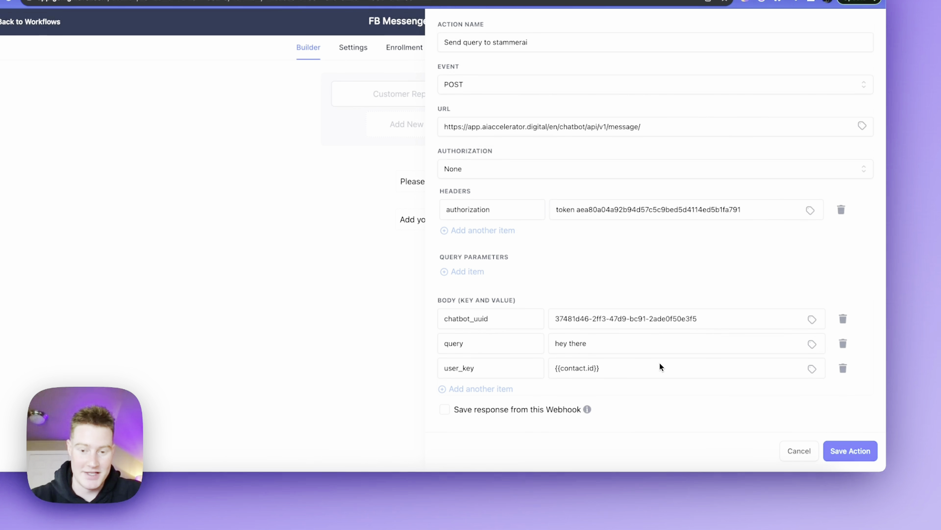
Enable saving the response from this webhook and select the existing contact for its test request.
{"action": "left_click", "coordinate": [446, 411]}
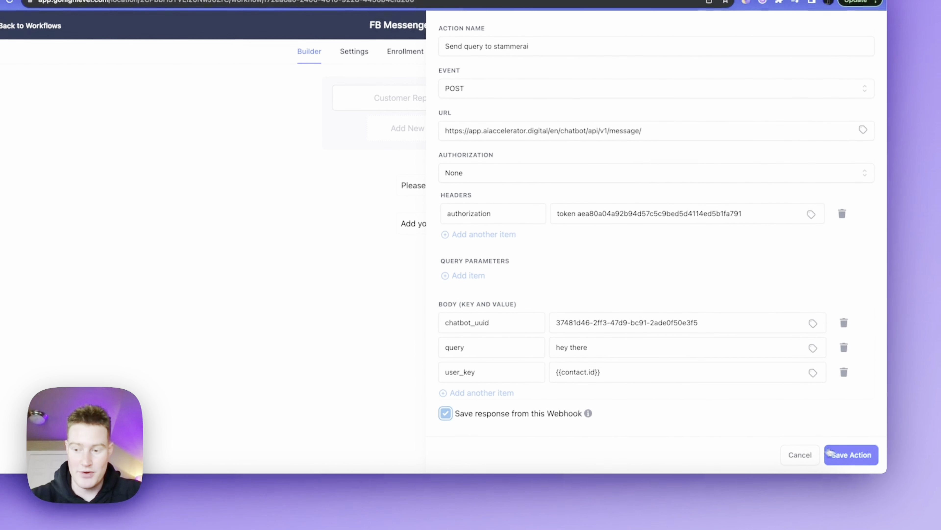
{"action": "left_click", "coordinate": [853, 452]}
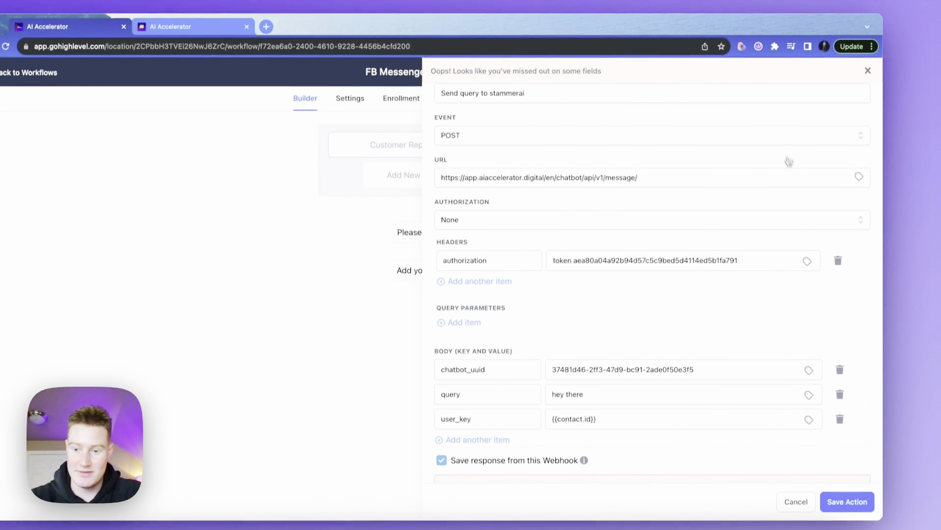
{"action": "scroll", "coordinate": [710, 278], "scroll_direction": "down", "scroll_amount": 4}
{"action": "left_click", "coordinate": [485, 392]}
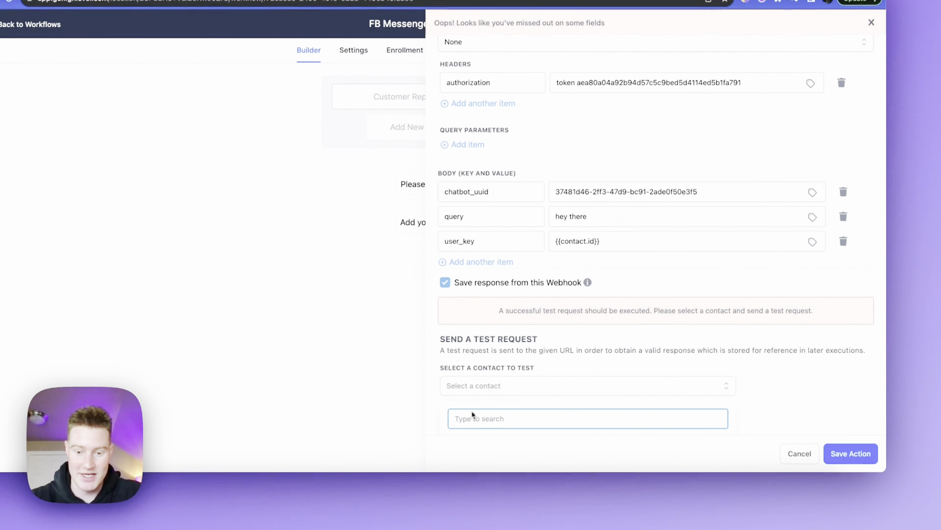
{"action": "scroll", "coordinate": [469, 410], "scroll_direction": "down", "scroll_amount": 1}
{"action": "left_click", "coordinate": [454, 425]}
{"action": "key", "text": "Escape"}
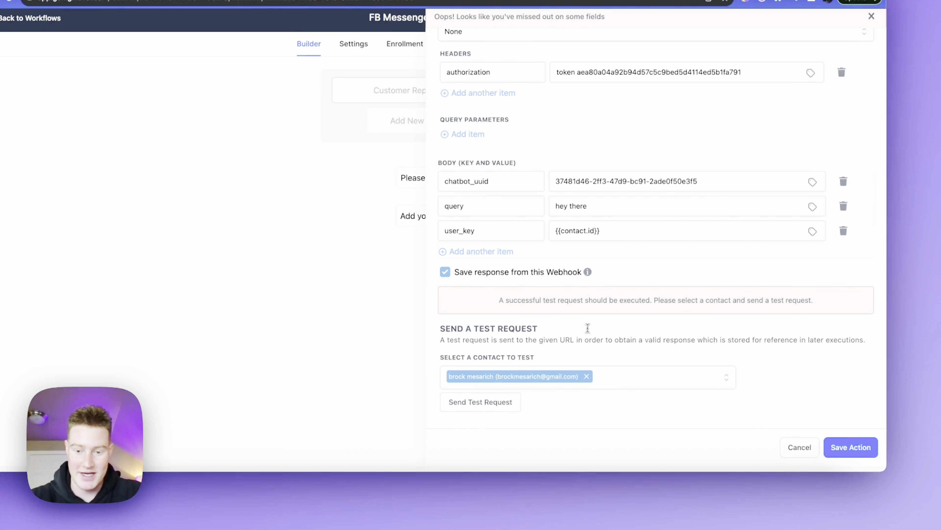